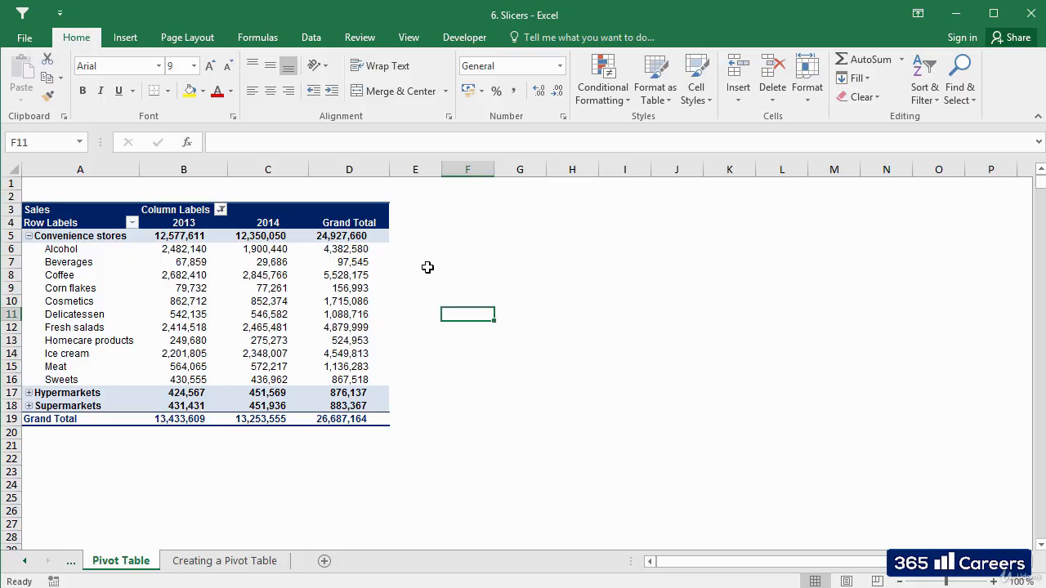
Insert slicers for the Year and Product group fields of the sales pivot table.
{"action": "left_click", "coordinate": [274, 303]}
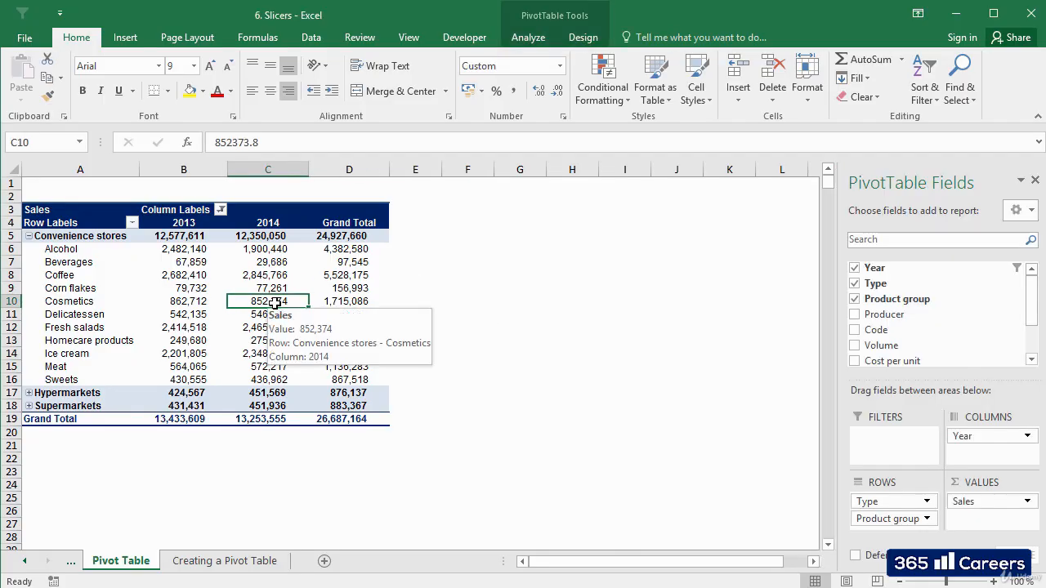
{"action": "left_click", "coordinate": [129, 38]}
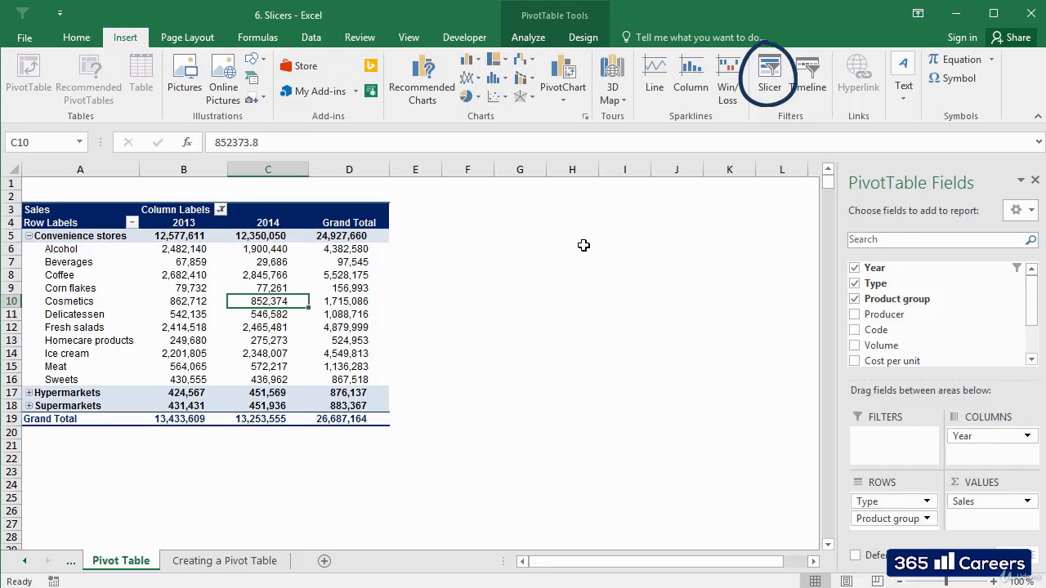
{"action": "left_click", "coordinate": [768, 96]}
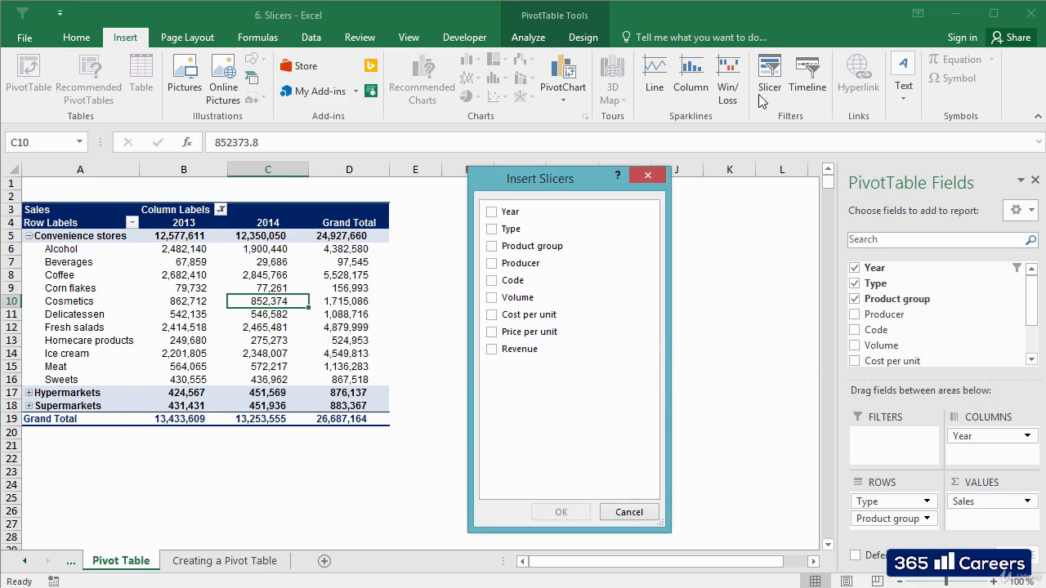
{"action": "left_click_drag", "start_coordinate": [578, 180], "coordinate": [560, 174]}
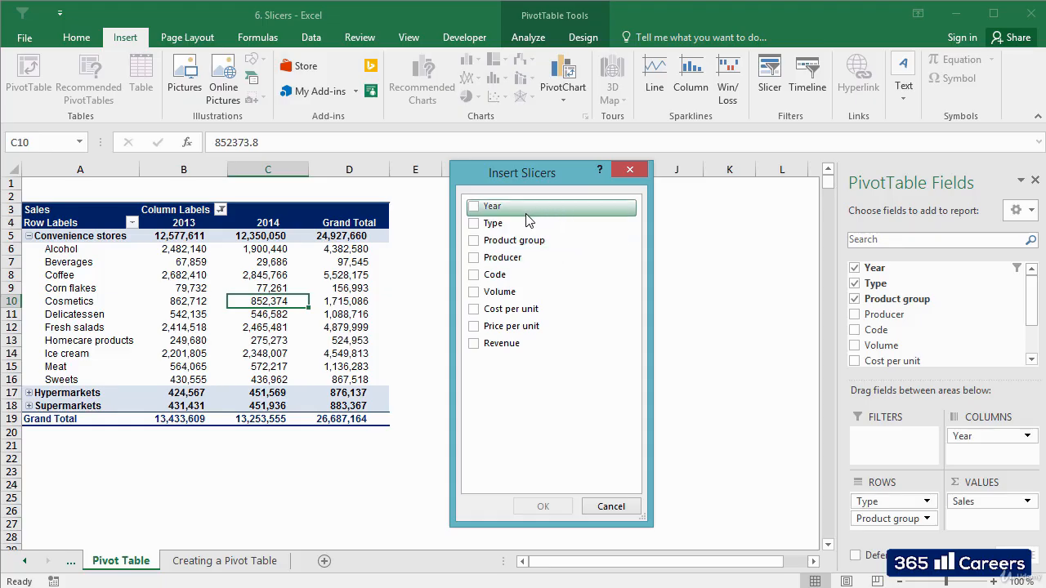
{"action": "left_click", "coordinate": [474, 208]}
{"action": "left_click", "coordinate": [473, 242]}
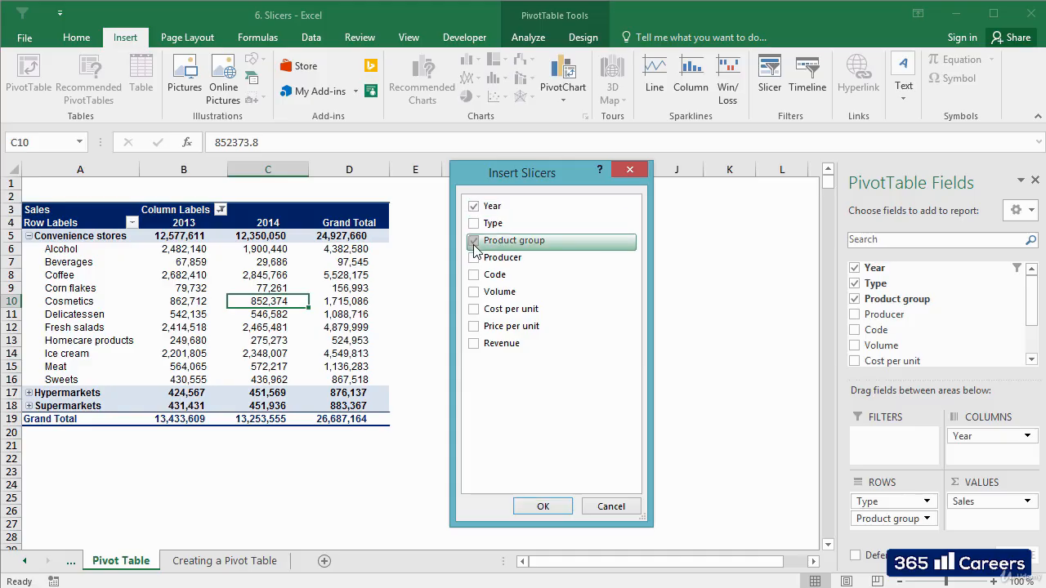
{"action": "left_click", "coordinate": [543, 507]}
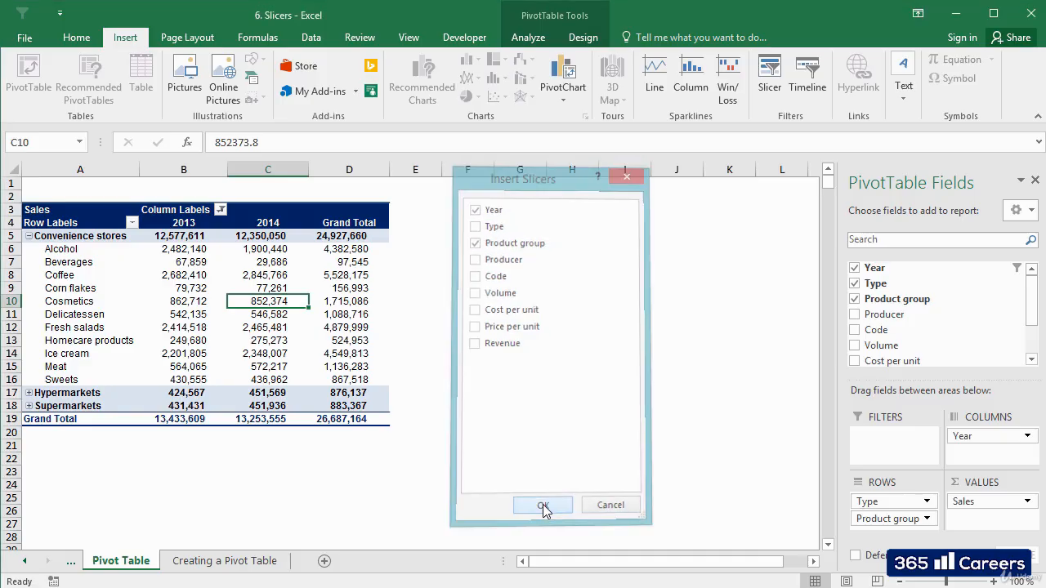
Place the Year and Product group slicers side by side in the empty area beside the pivot table.
{"action": "left_click_drag", "start_coordinate": [471, 290], "coordinate": [796, 238]}
{"action": "left_click_drag", "start_coordinate": [442, 249], "coordinate": [624, 240]}
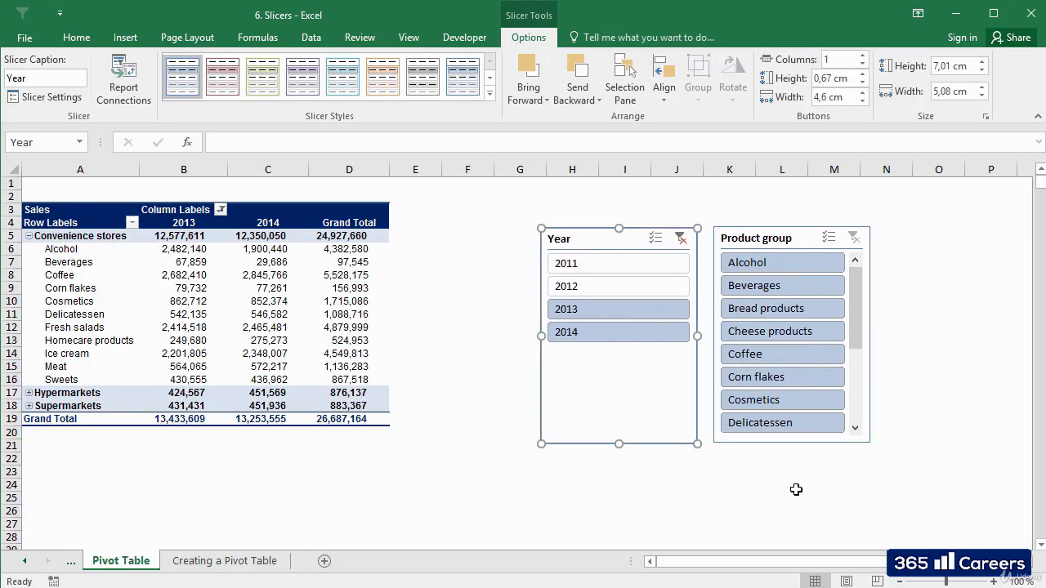
{"action": "left_click", "coordinate": [745, 476]}
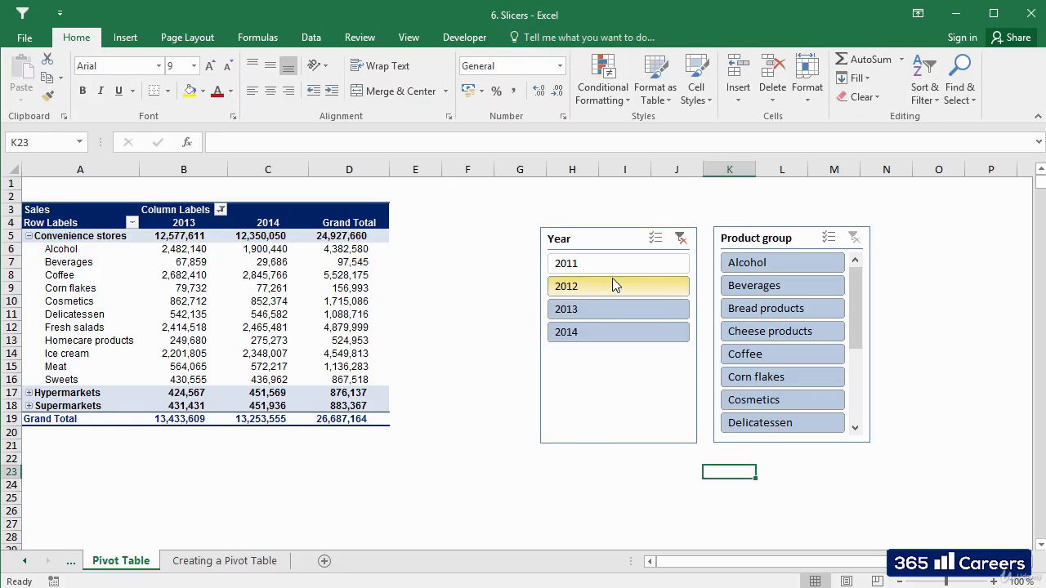
Use the Year slicer to filter the pivot table to 2012 only and then to 2014 only.
{"action": "left_click", "coordinate": [606, 287]}
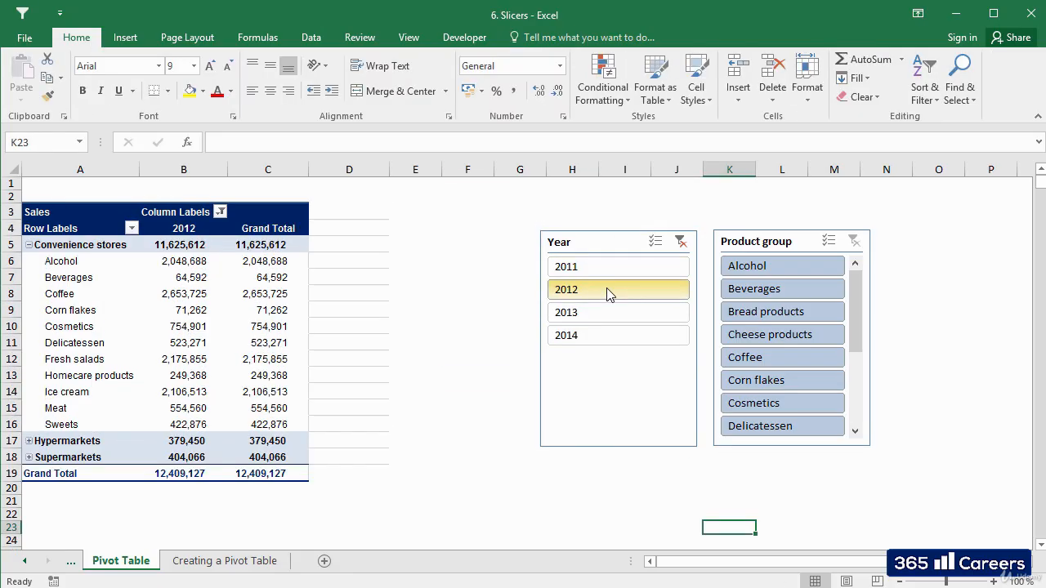
{"action": "left_click", "coordinate": [191, 230]}
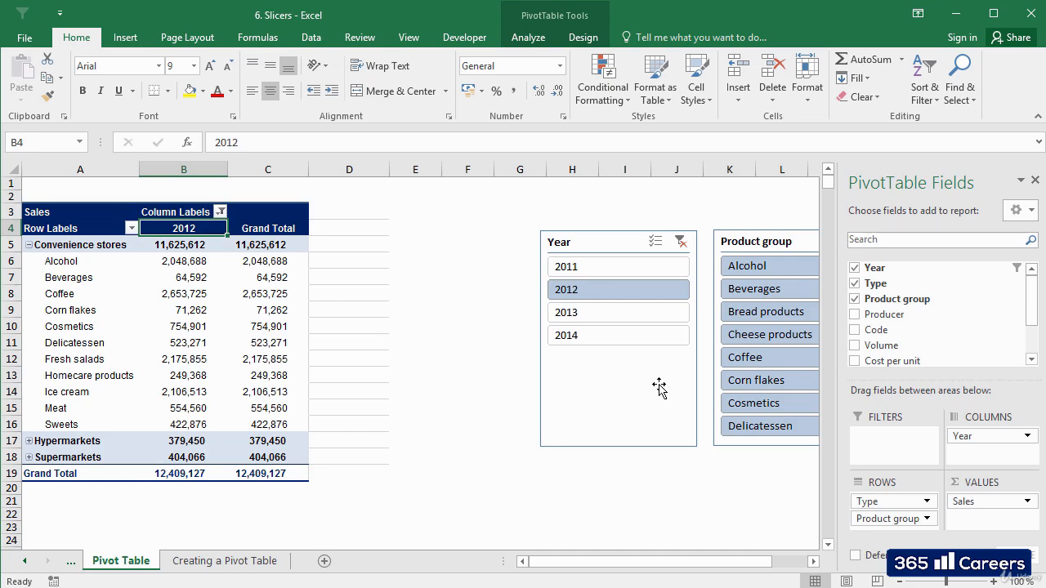
{"action": "left_click", "coordinate": [597, 337]}
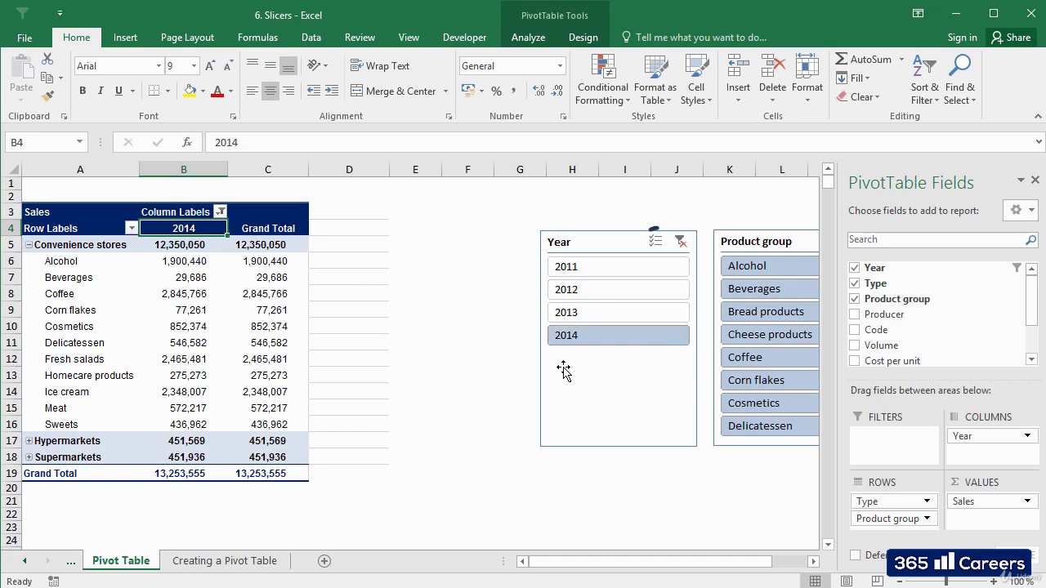
Enable multi-select on the Year slicer and add 2012, 2011 and 2013 to the selection.
{"action": "left_click", "coordinate": [656, 242]}
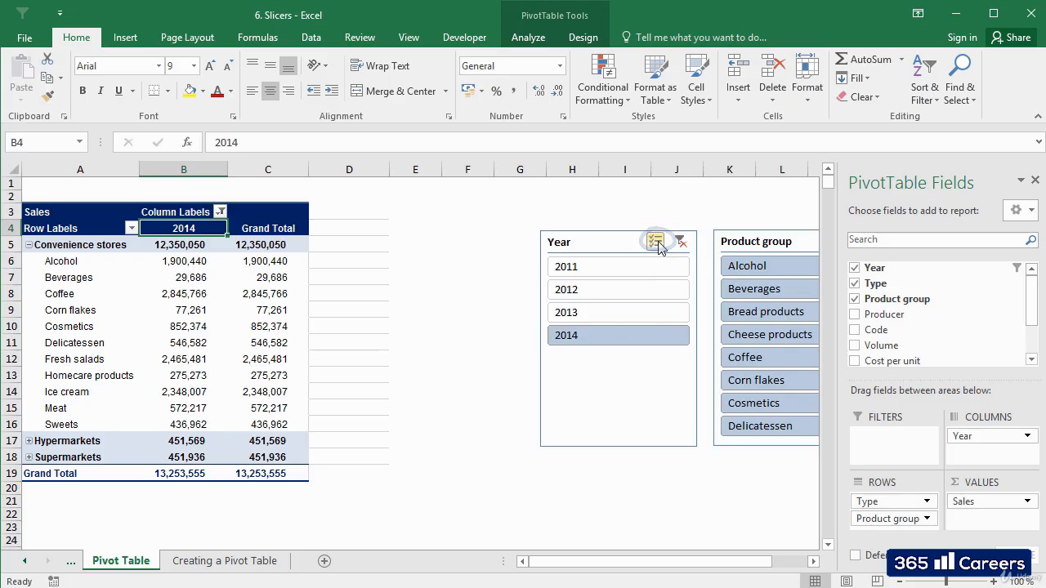
{"action": "left_click", "coordinate": [617, 291]}
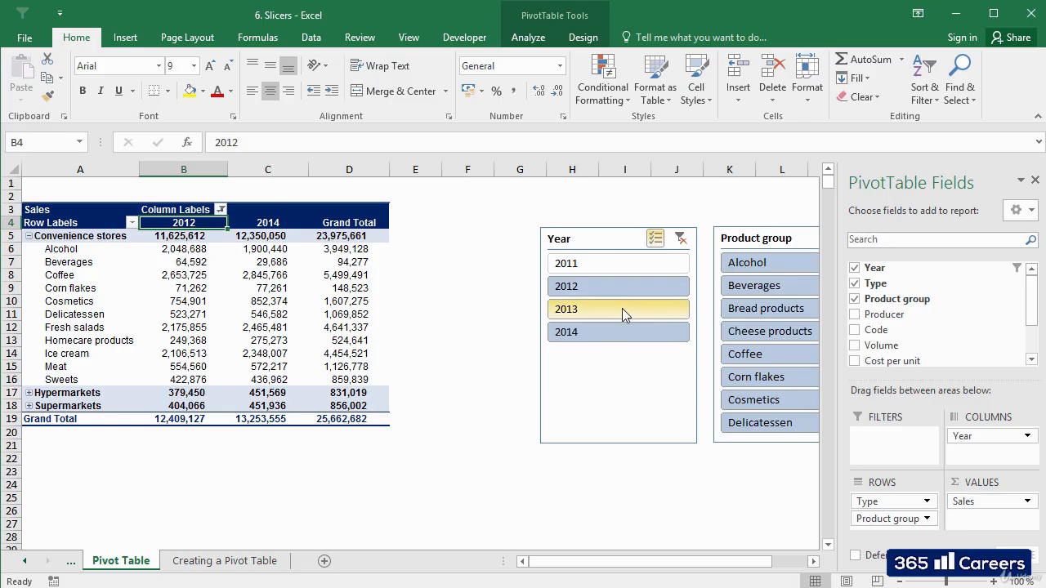
{"action": "left_click", "coordinate": [642, 270]}
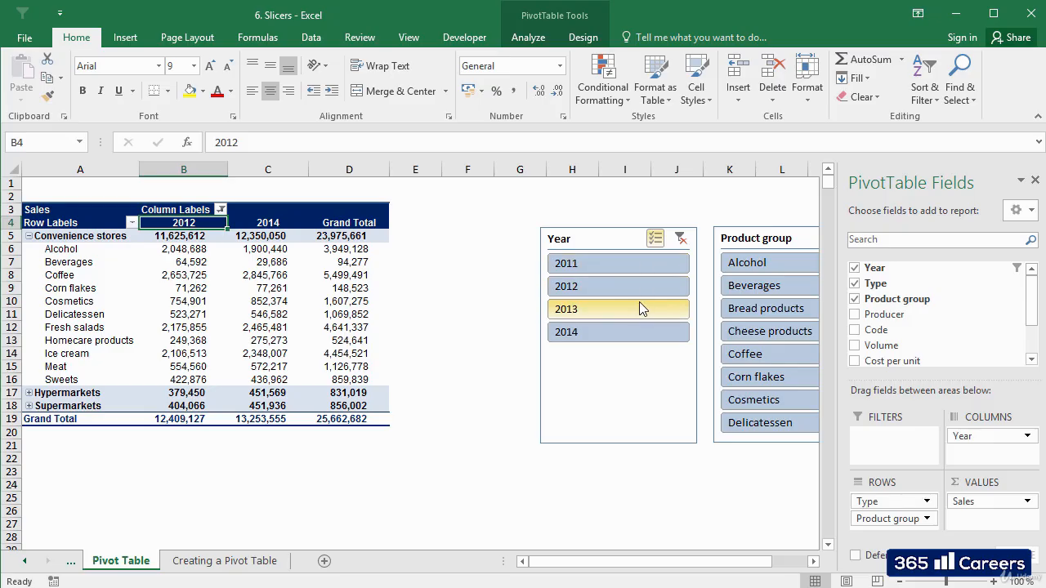
{"action": "left_click", "coordinate": [638, 307]}
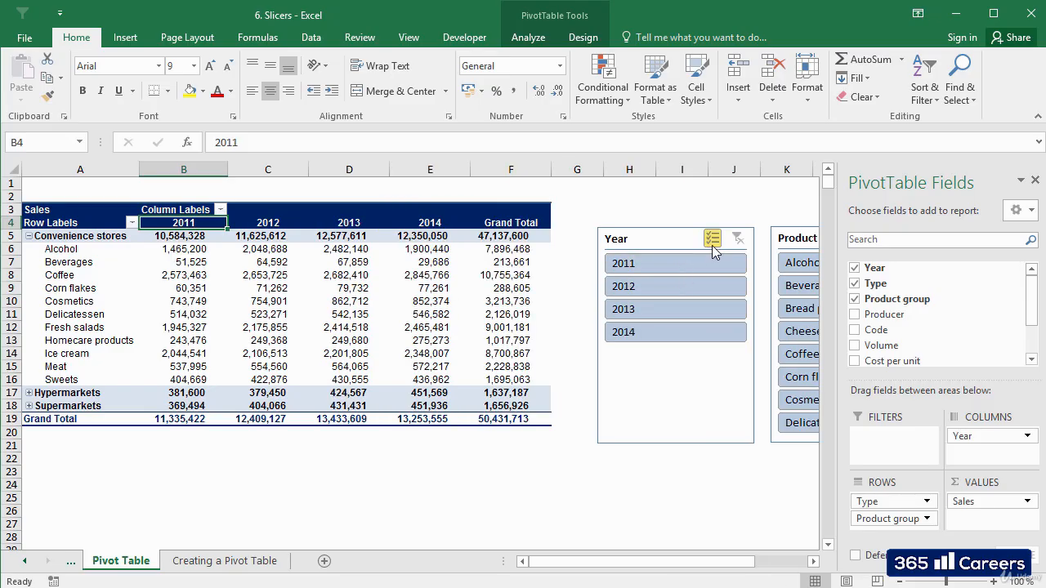
Deselect 2011 in the Year slicer and clear the slicer's filter to show all years.
{"action": "left_click", "coordinate": [699, 262]}
{"action": "left_click", "coordinate": [738, 242]}
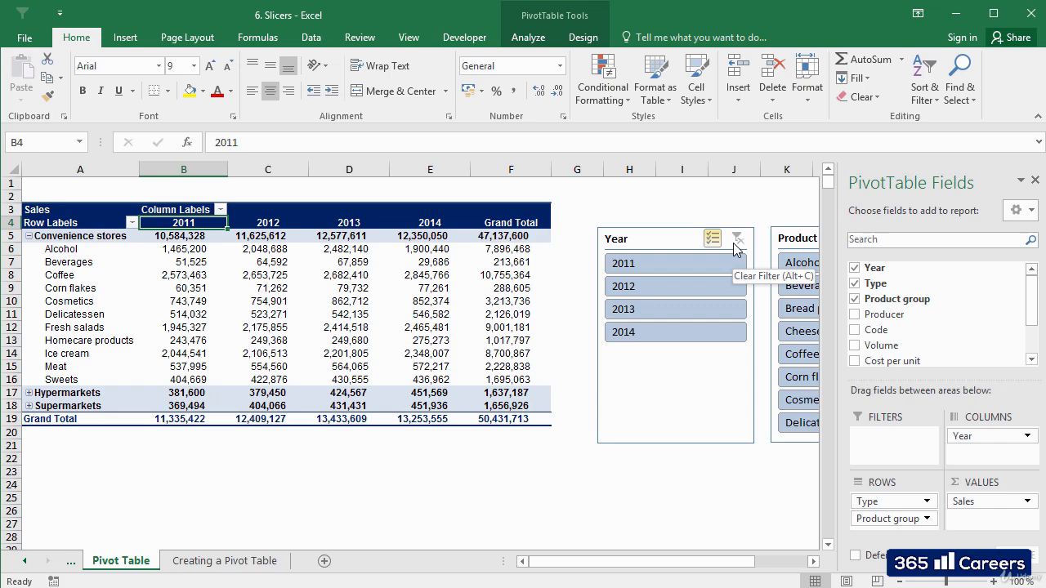
{"action": "left_click", "coordinate": [574, 280]}
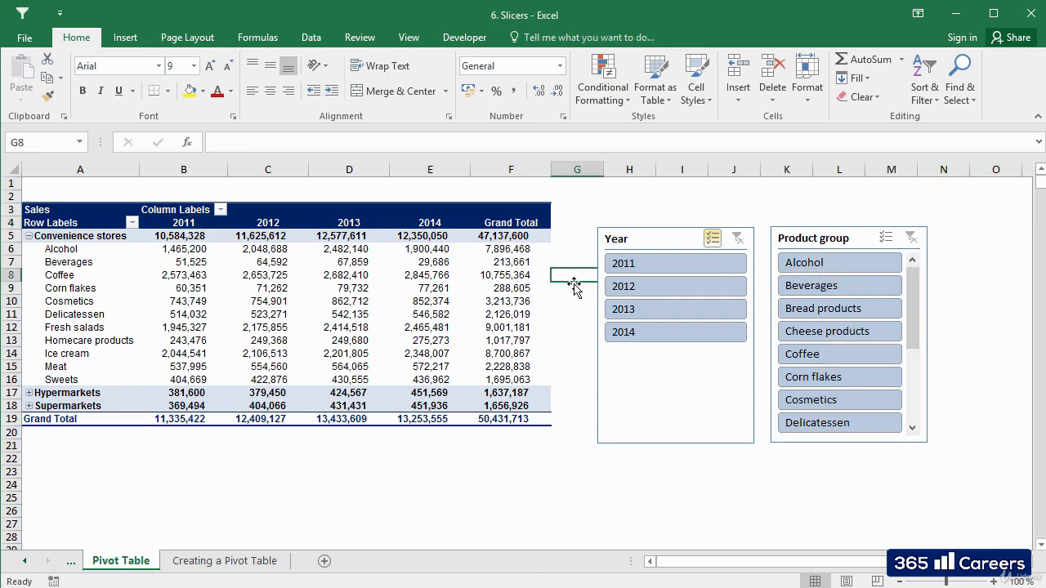
Change the Year slicer's header caption to "New Name" in its slicer settings.
{"action": "left_click", "coordinate": [617, 403]}
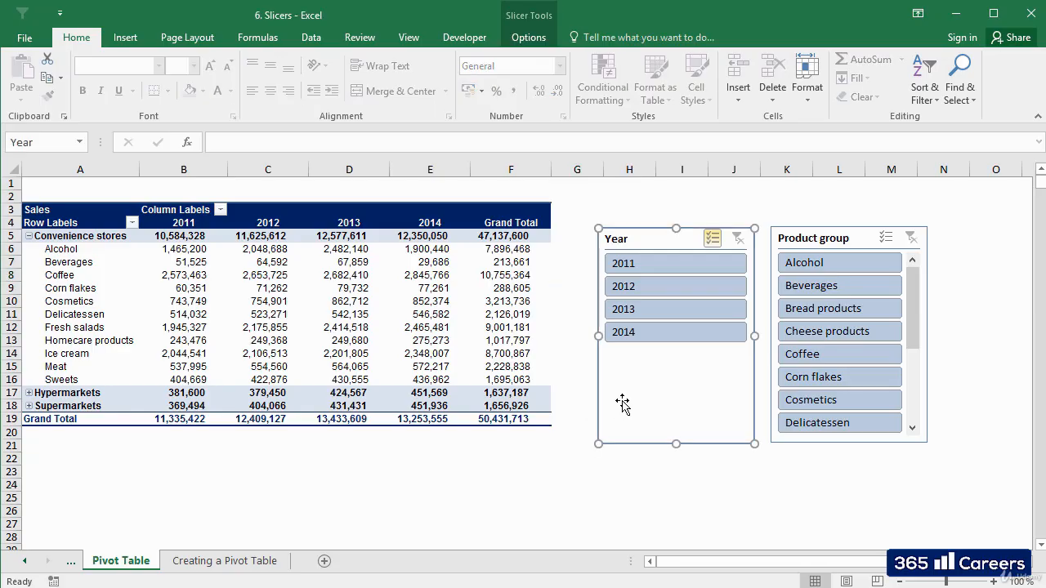
{"action": "right_click", "coordinate": [621, 402]}
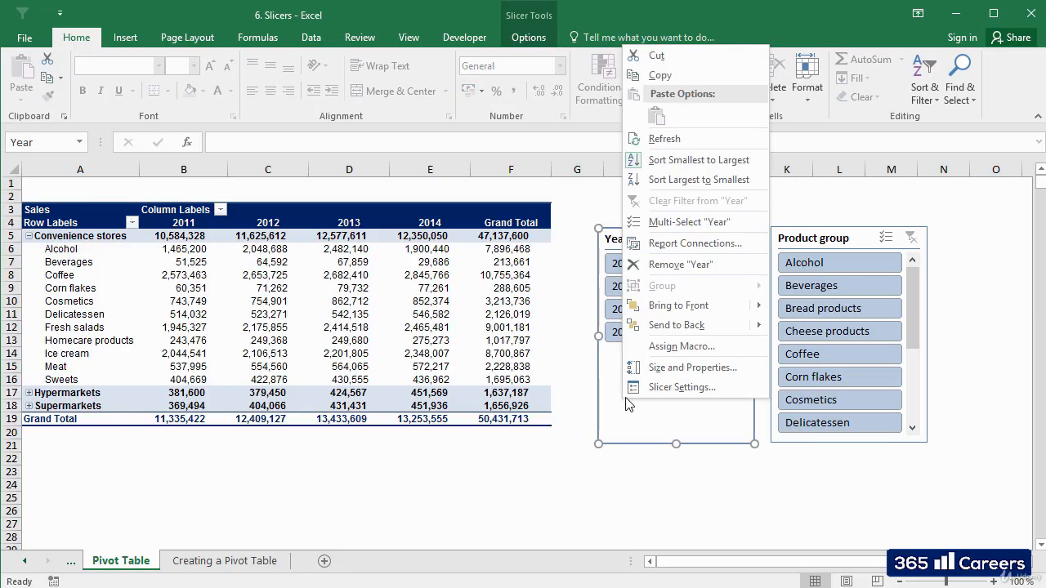
{"action": "left_click", "coordinate": [682, 389]}
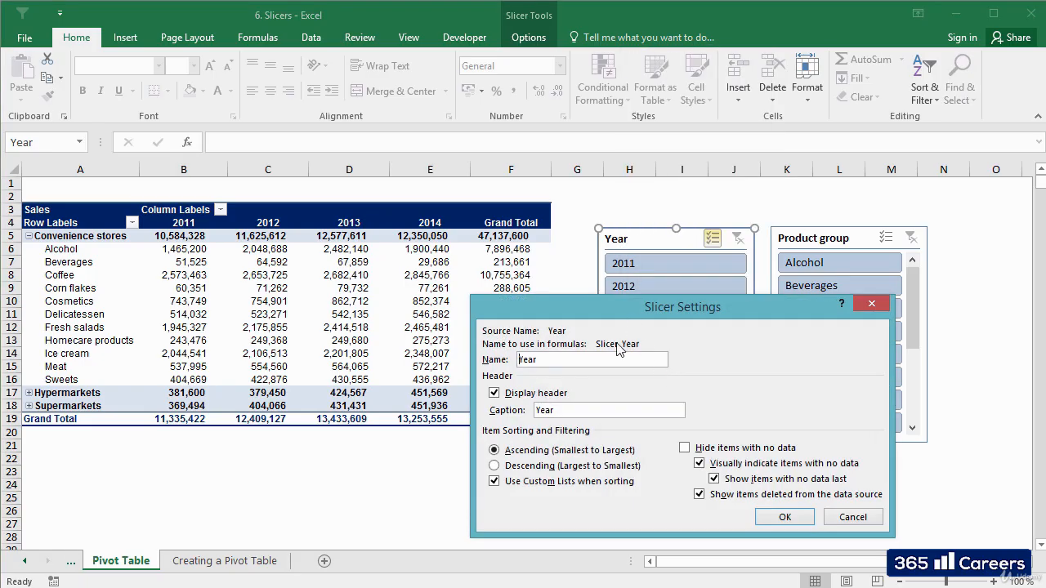
{"action": "double_click", "coordinate": [570, 409]}
{"action": "type", "text": "New Name"}
{"action": "key", "text": "Return"}
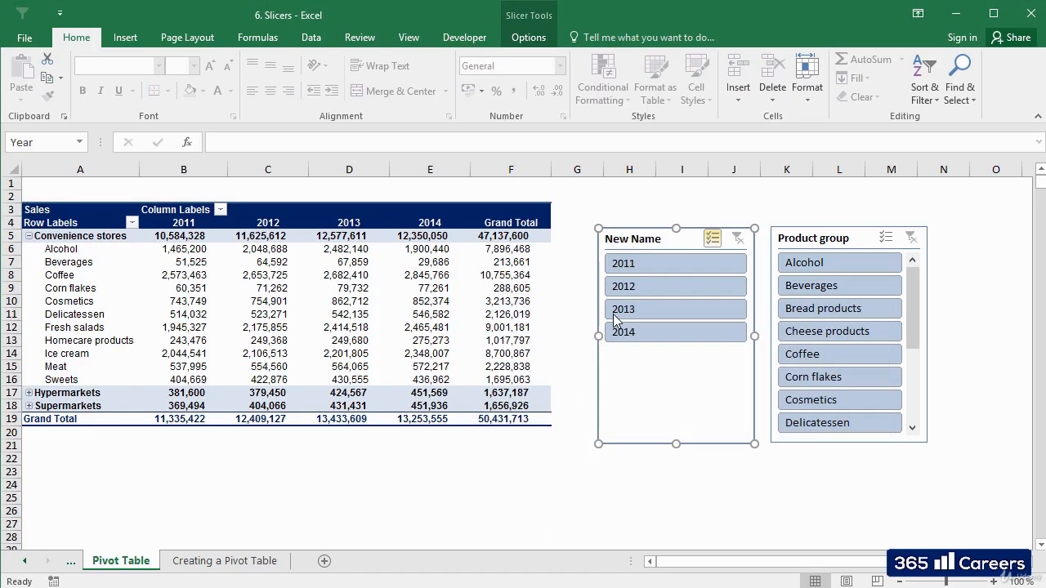
Turn off the header display in the year slicer's settings.
{"action": "right_click", "coordinate": [628, 376]}
{"action": "left_click", "coordinate": [652, 362]}
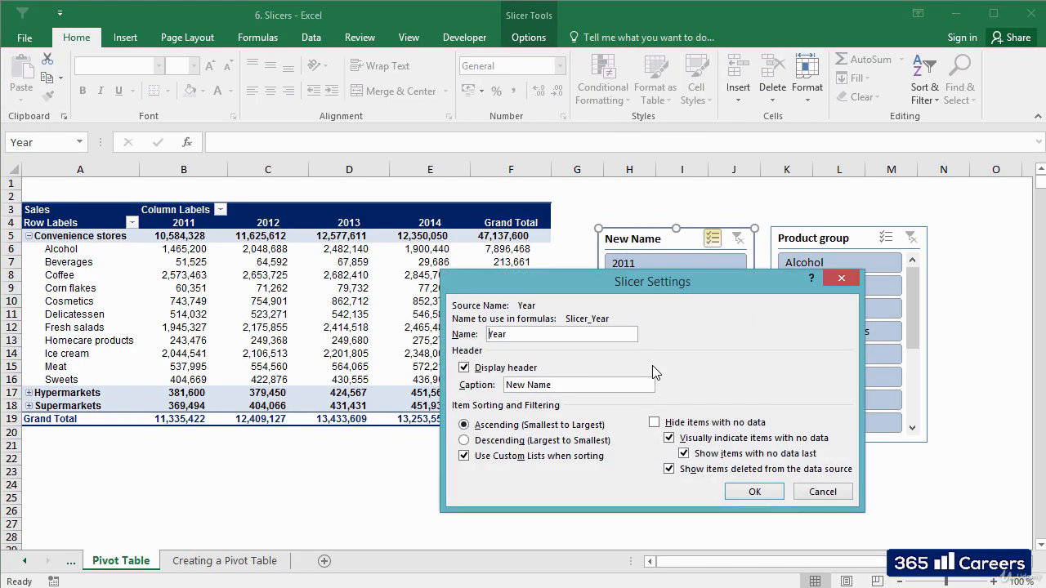
{"action": "left_click_drag", "start_coordinate": [614, 281], "coordinate": [303, 251]}
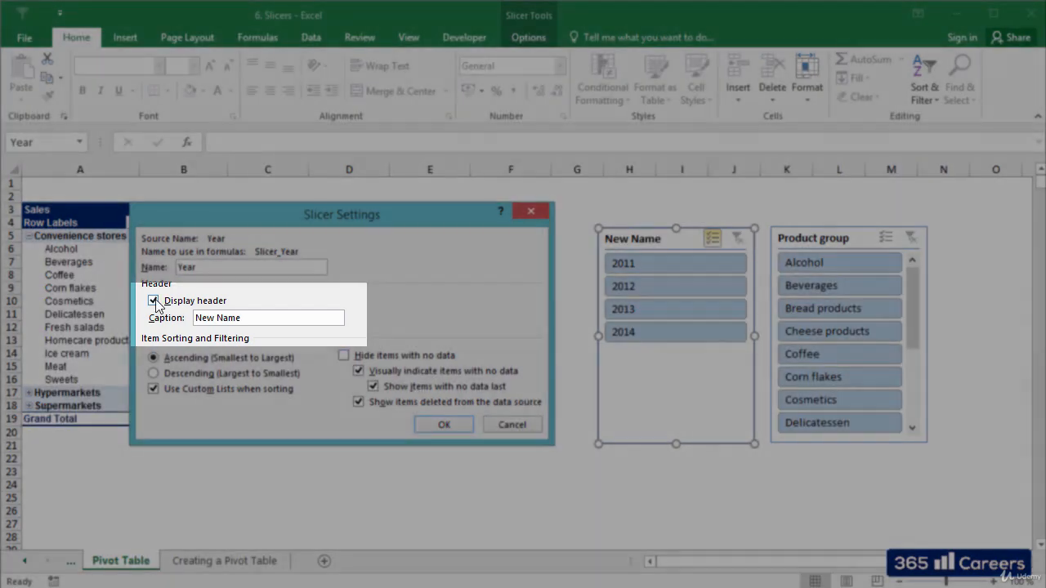
{"action": "left_click", "coordinate": [153, 301]}
{"action": "left_click", "coordinate": [448, 426]}
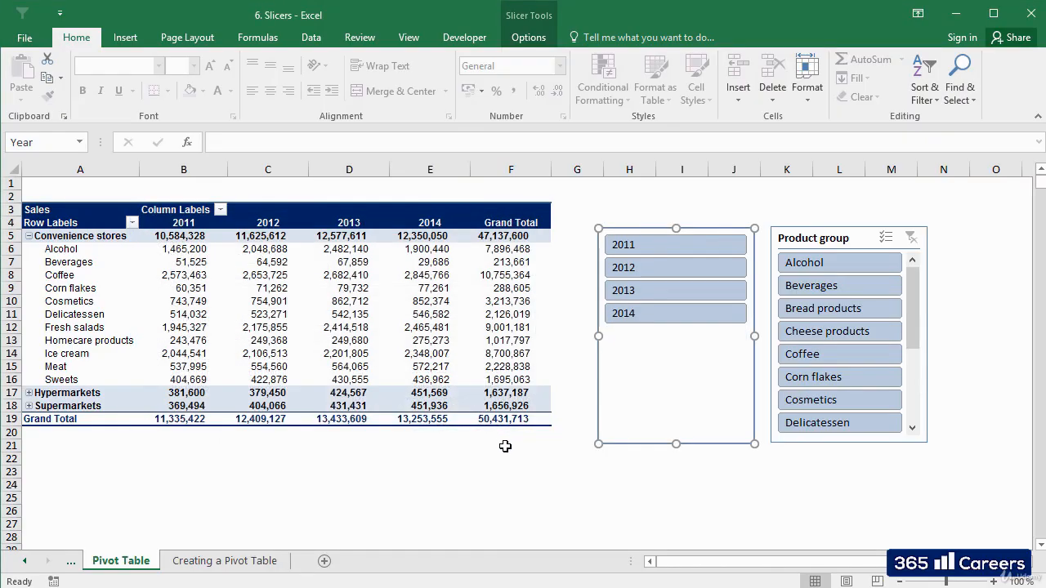
Shrink the year slicer to a height of about 3.7 cm to remove the empty space below its items.
{"action": "left_click", "coordinate": [522, 472]}
{"action": "left_click", "coordinate": [659, 449]}
{"action": "left_click", "coordinate": [660, 442]}
{"action": "left_click_drag", "start_coordinate": [675, 417], "coordinate": [677, 342]}
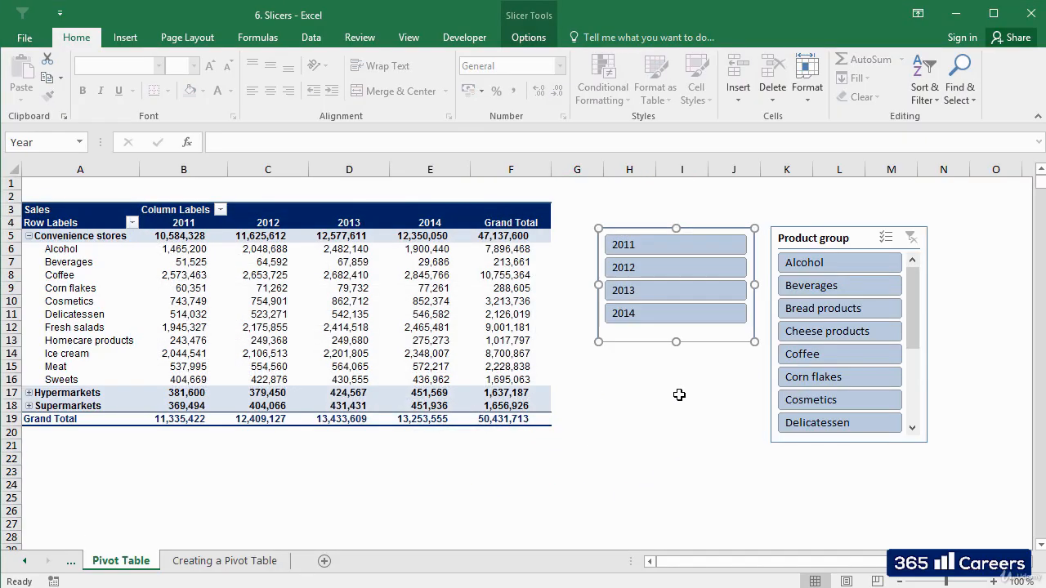
{"action": "left_click", "coordinate": [678, 445]}
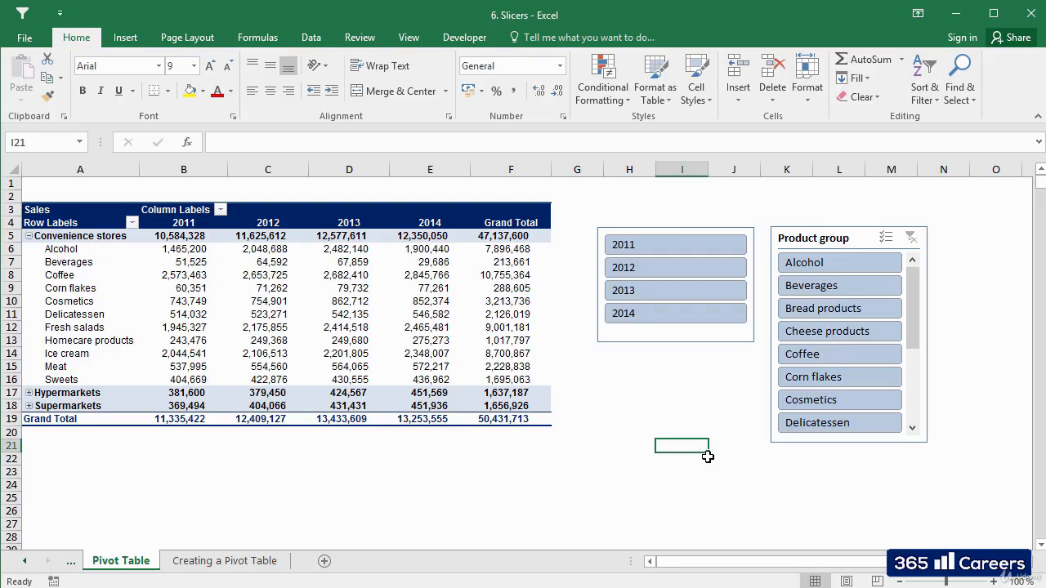
Arrange the year slicer's buttons in 2 columns.
{"action": "left_click", "coordinate": [657, 342]}
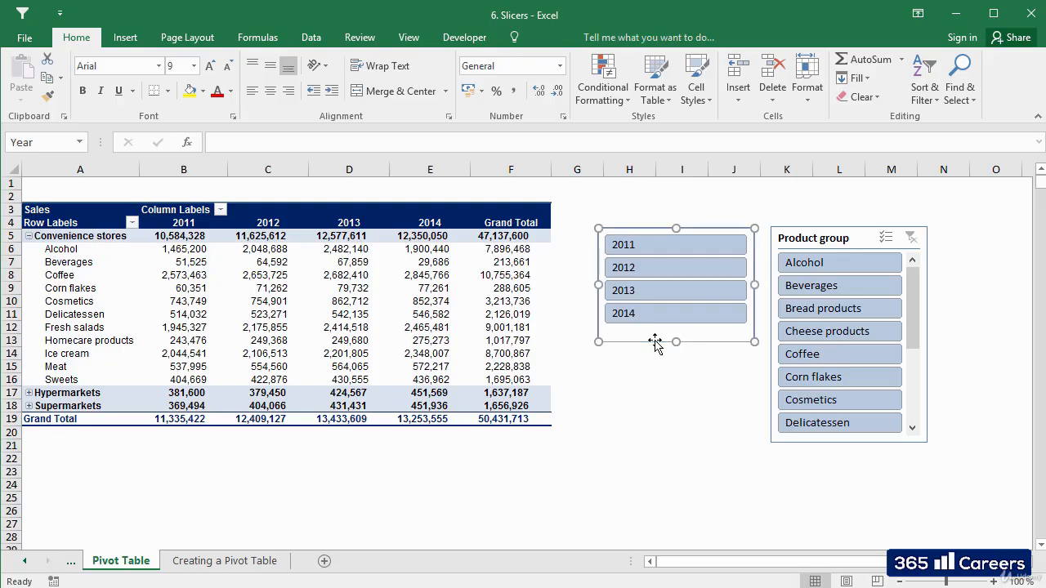
{"action": "left_click", "coordinate": [523, 37]}
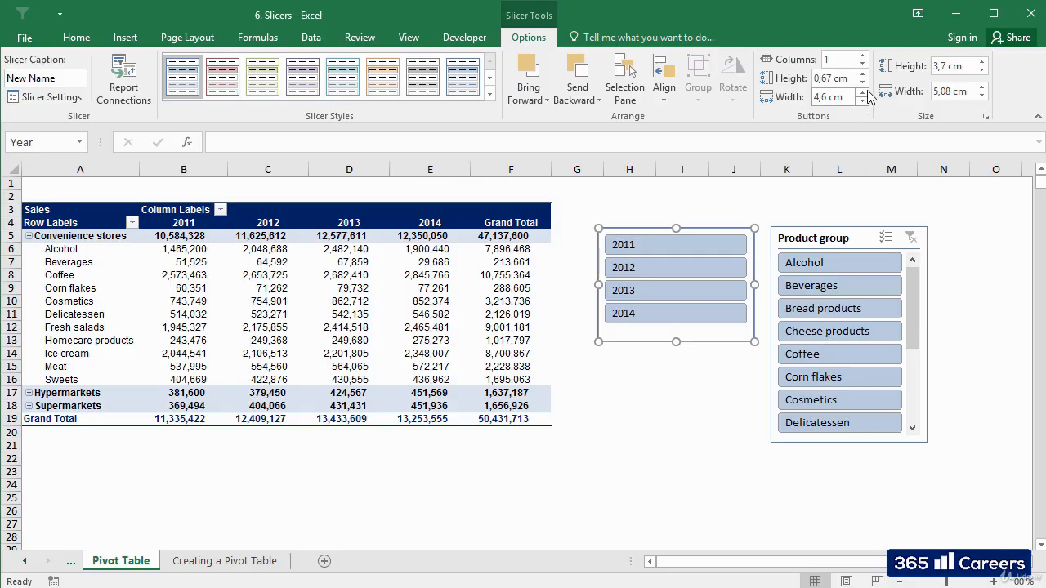
{"action": "left_click", "coordinate": [862, 56]}
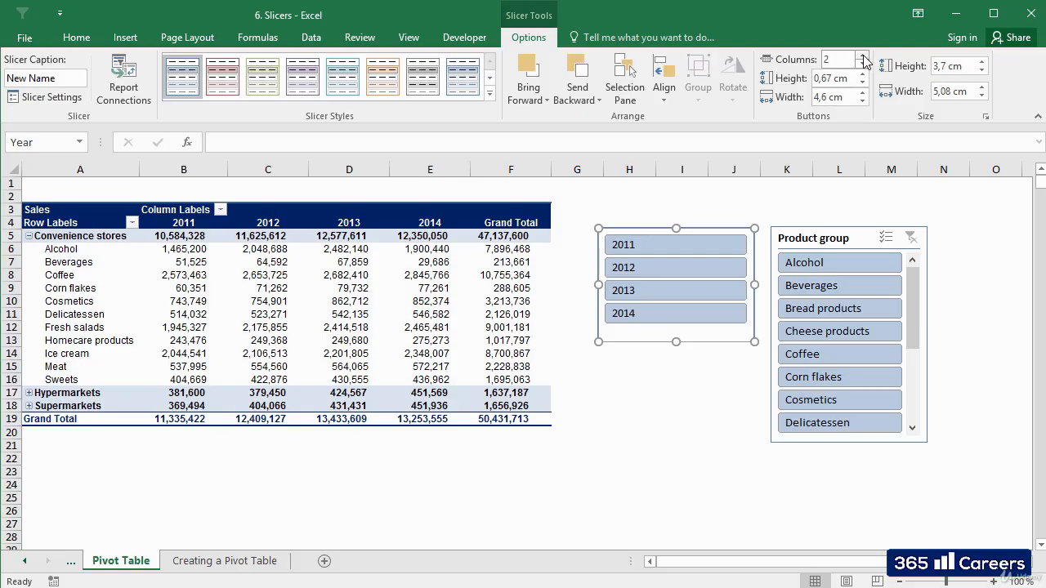
Resize the year slicer to 2.1 cm high and 5.5 cm wide and move it clear of the Product group slicer.
{"action": "left_click", "coordinate": [981, 71]}
{"action": "left_click", "coordinate": [981, 71]}
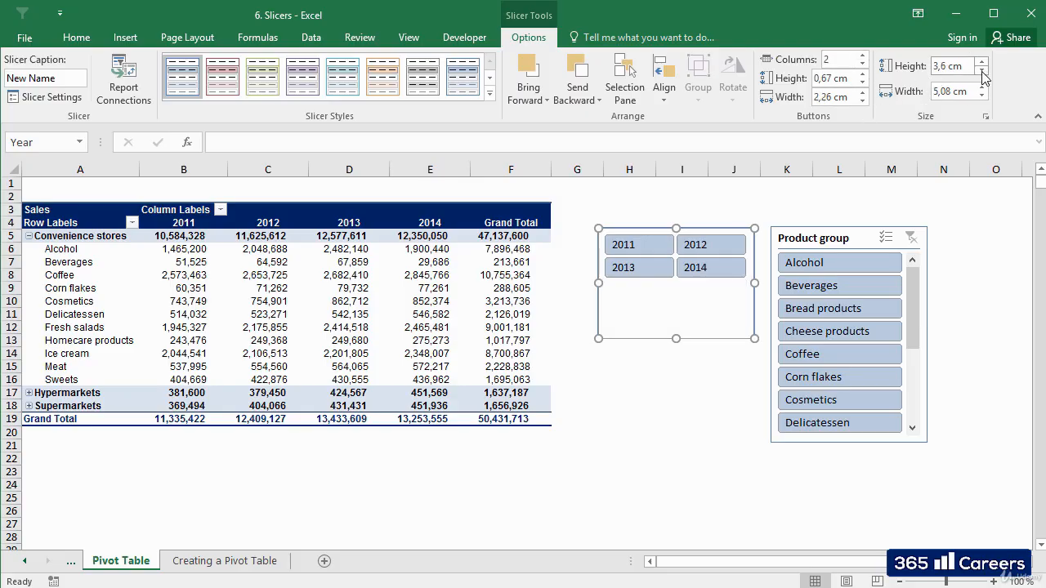
{"action": "left_click", "coordinate": [982, 72]}
{"action": "left_click", "coordinate": [981, 71]}
{"action": "left_click", "coordinate": [981, 71]}
{"action": "left_click", "coordinate": [982, 71]}
{"action": "left_click", "coordinate": [981, 71]}
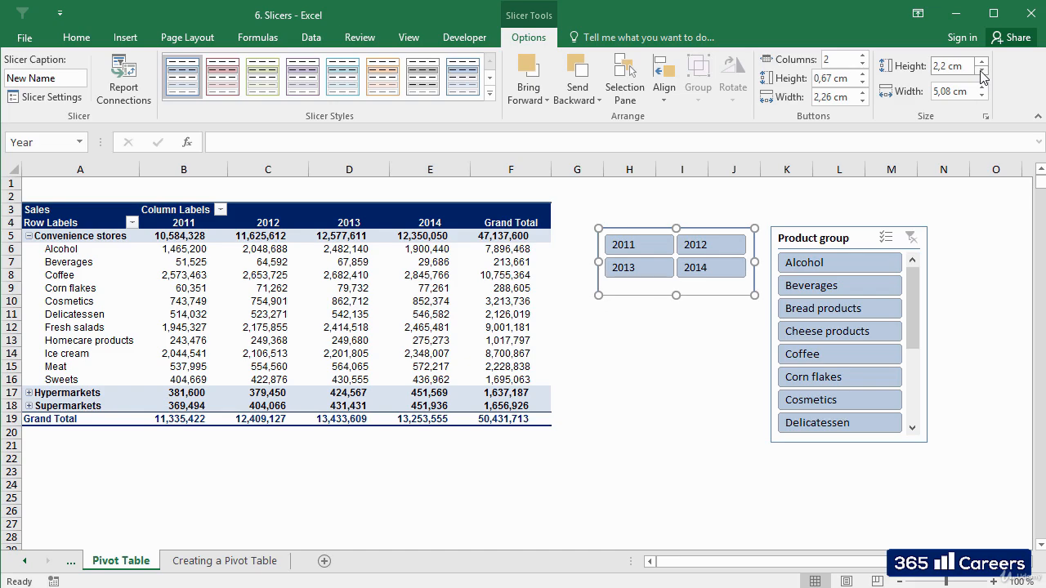
{"action": "left_click", "coordinate": [981, 71]}
{"action": "left_click", "coordinate": [982, 87]}
{"action": "left_click", "coordinate": [982, 87]}
{"action": "left_click", "coordinate": [982, 87]}
{"action": "left_click", "coordinate": [982, 87]}
{"action": "left_click", "coordinate": [982, 87]}
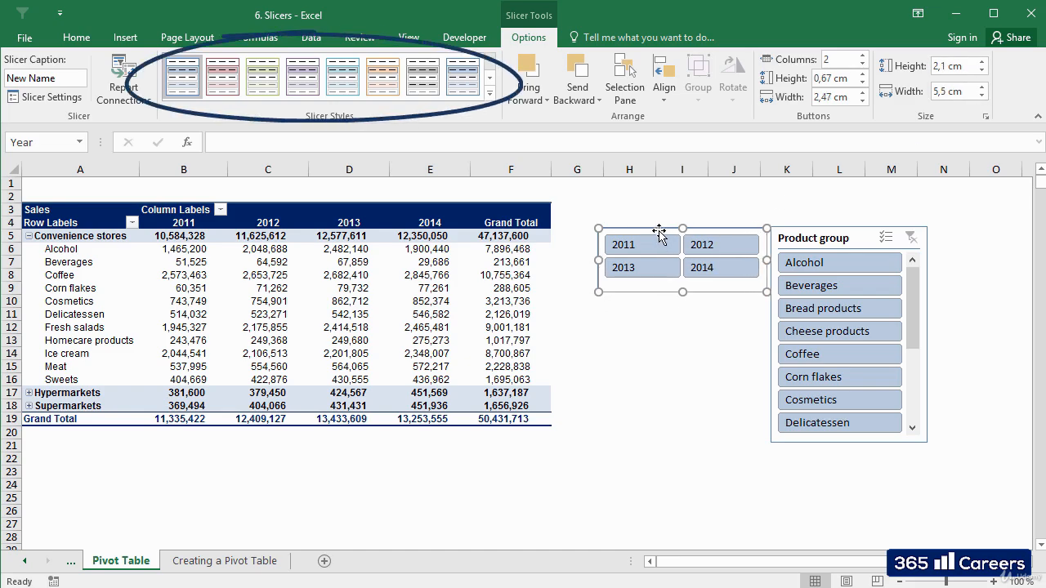
{"action": "mouse_move", "coordinate": [659, 231]}
{"action": "left_mouse_down"}
{"action": "mouse_move", "coordinate": [624, 331]}
{"action": "mouse_move", "coordinate": [621, 319]}
{"action": "left_mouse_up"}
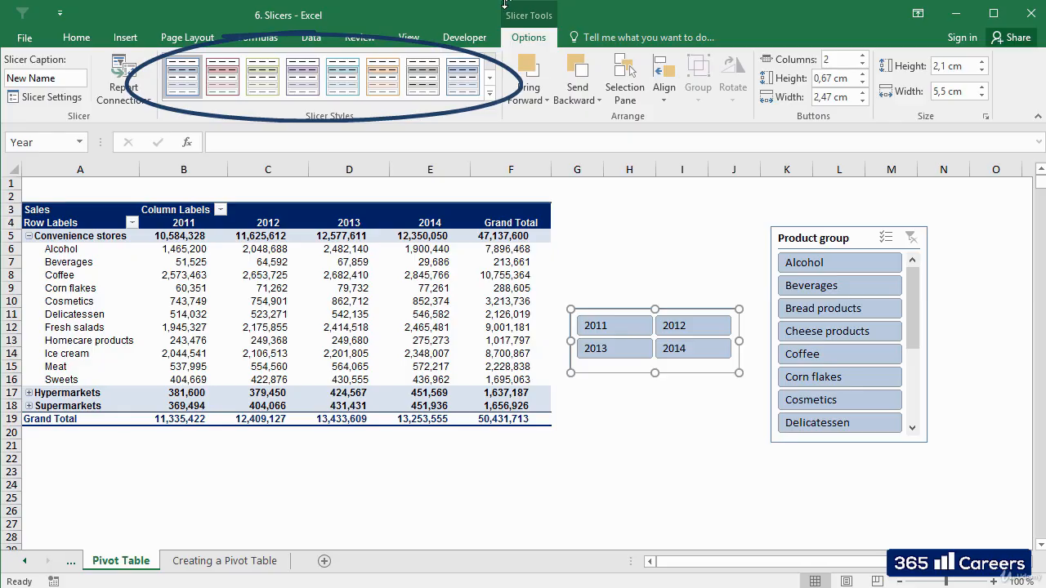
Browse the light and dark slicer styles available for the year slicer.
{"action": "left_click", "coordinate": [490, 81]}
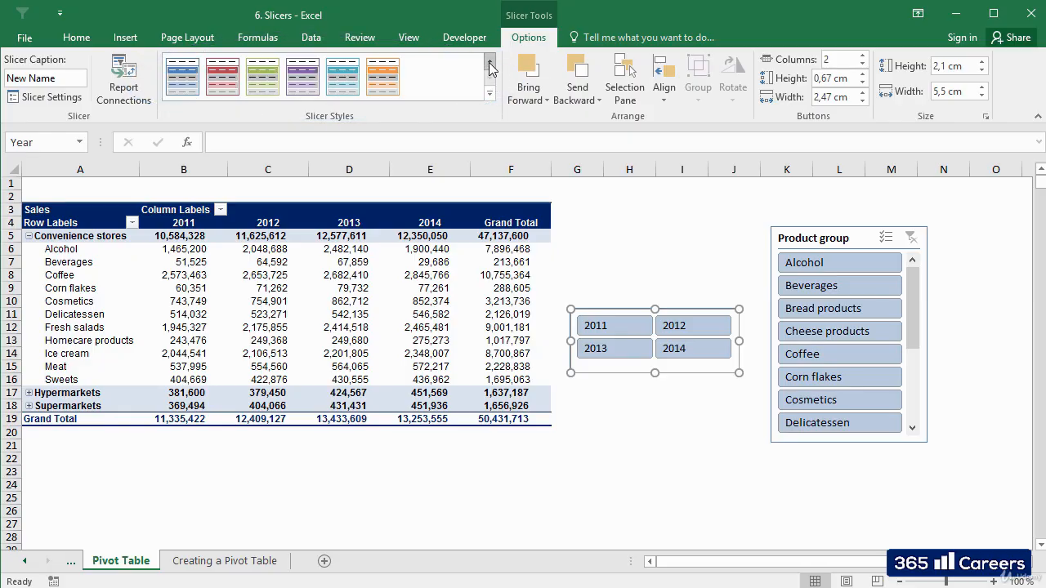
{"action": "left_click", "coordinate": [490, 62]}
{"action": "left_click", "coordinate": [490, 77]}
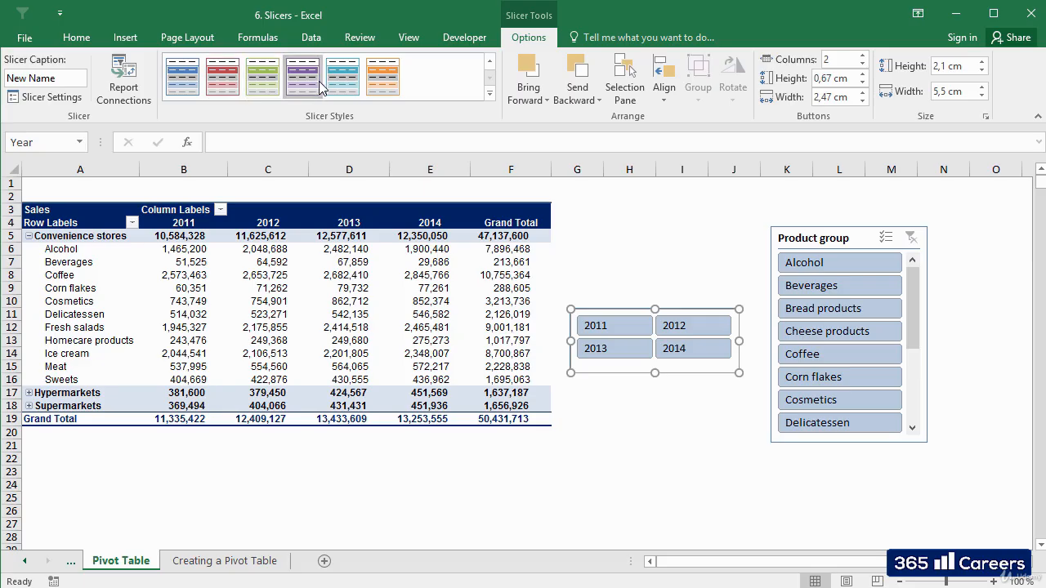
Examine the font, fill and border options for Unselected Item with Data in a new slicer style, and discard the style.
{"action": "left_click", "coordinate": [490, 97]}
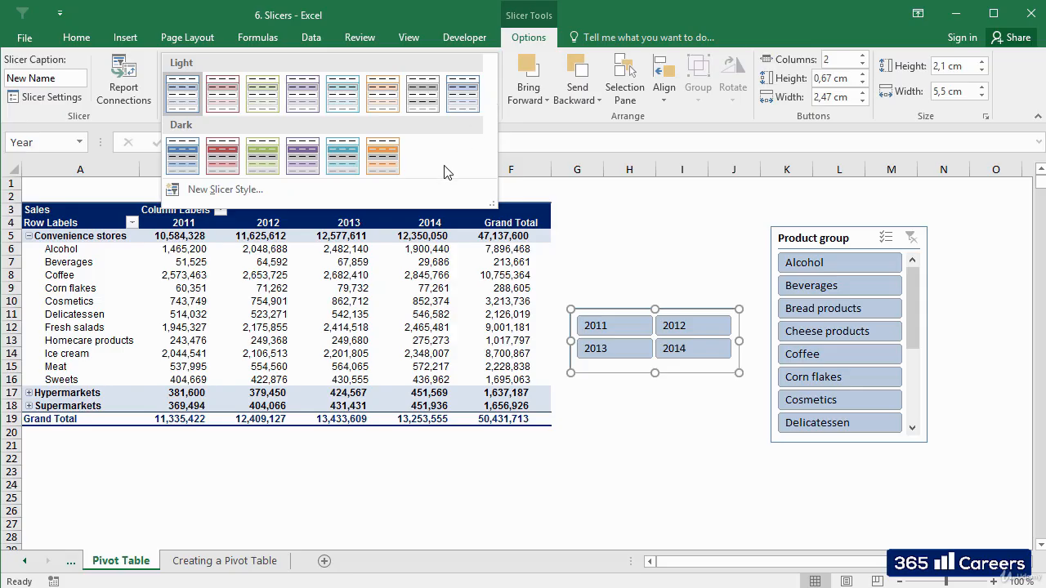
{"action": "left_click", "coordinate": [241, 196]}
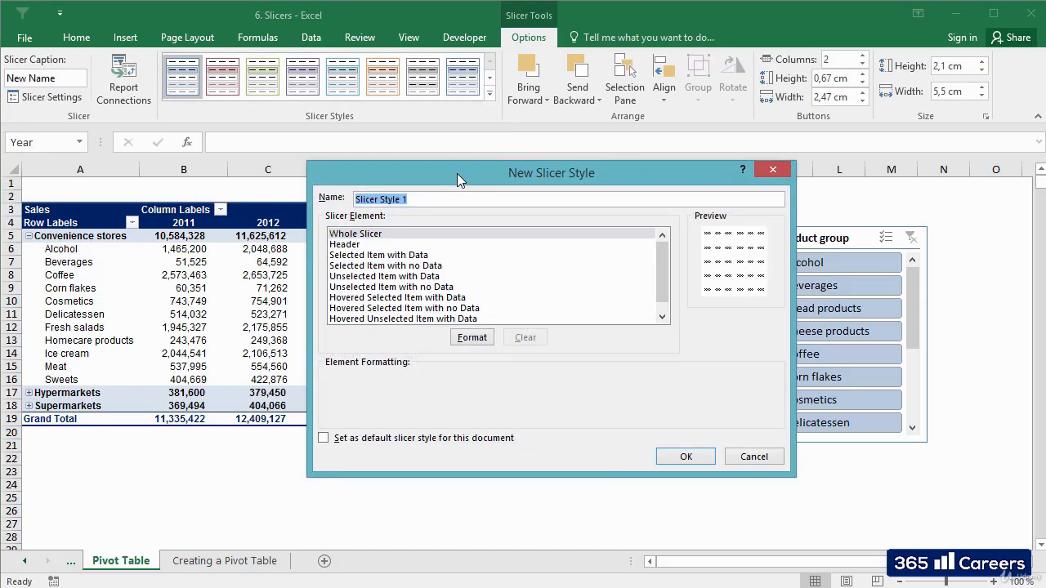
{"action": "left_click_drag", "start_coordinate": [457, 173], "coordinate": [217, 163]}
{"action": "left_click", "coordinate": [361, 262]}
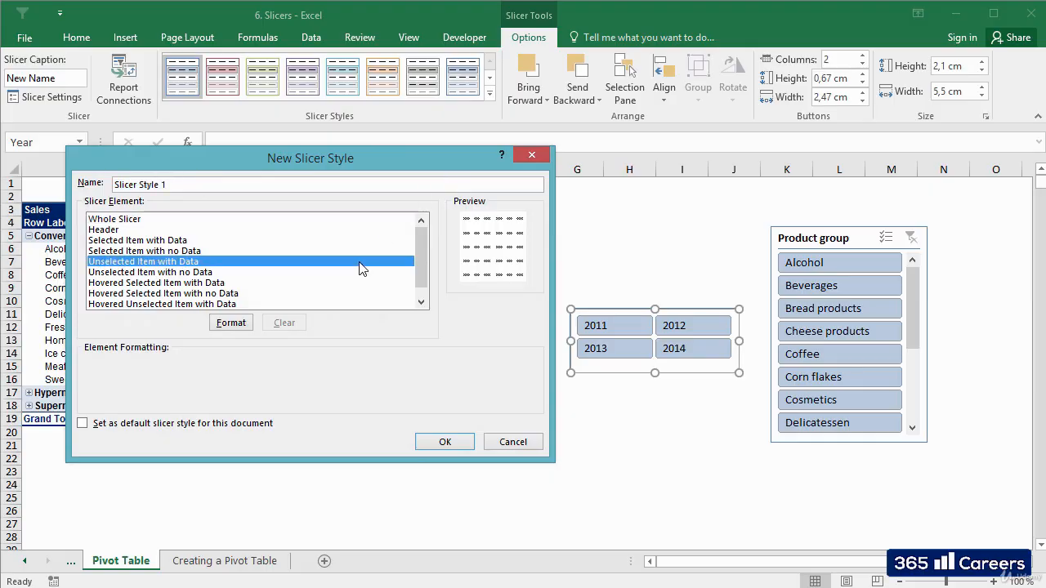
{"action": "left_click", "coordinate": [242, 327]}
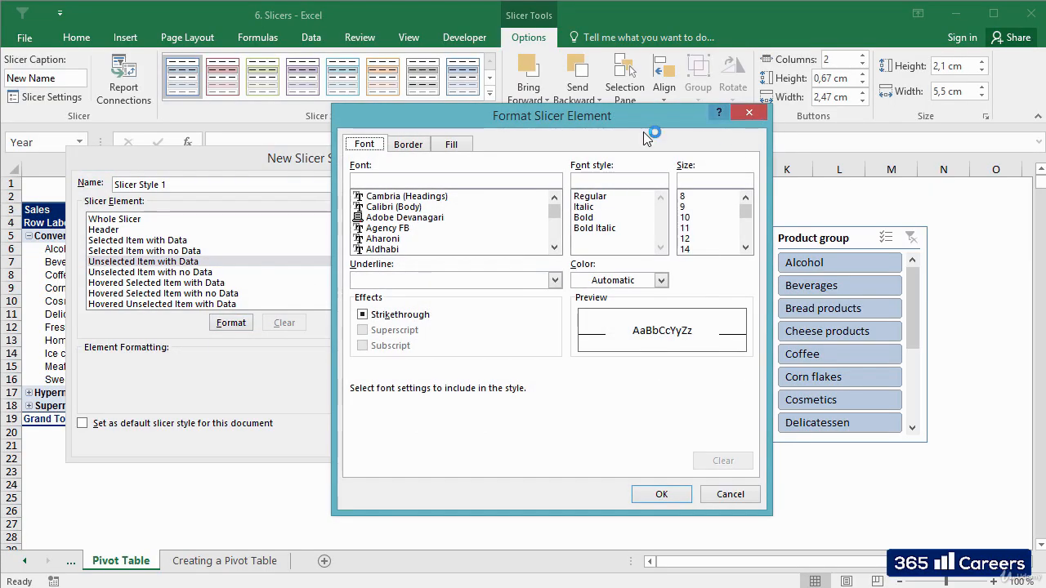
{"action": "left_click", "coordinate": [451, 144]}
{"action": "left_click", "coordinate": [407, 144]}
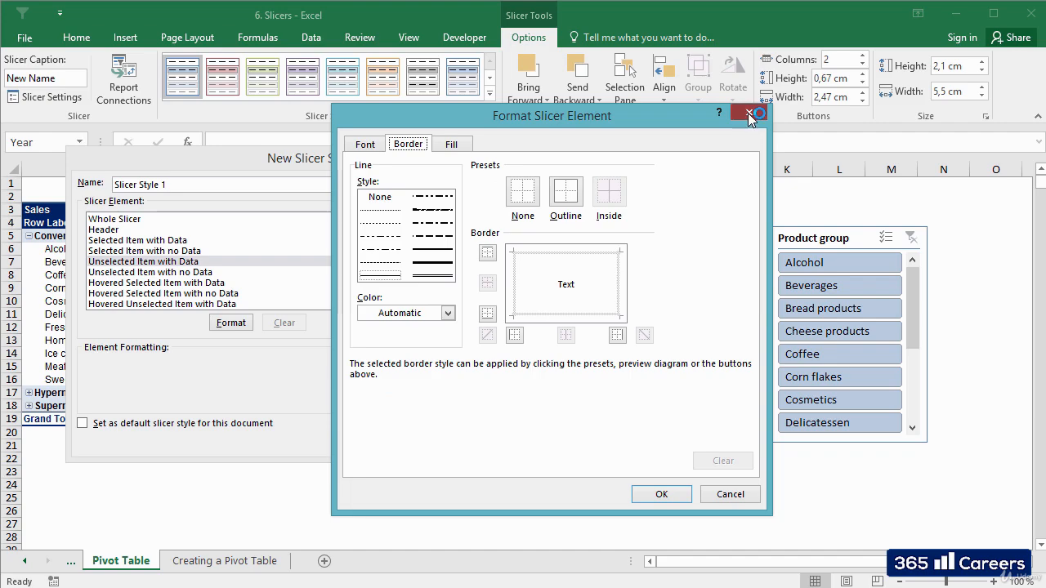
{"action": "left_click", "coordinate": [748, 113]}
{"action": "left_click", "coordinate": [528, 156]}
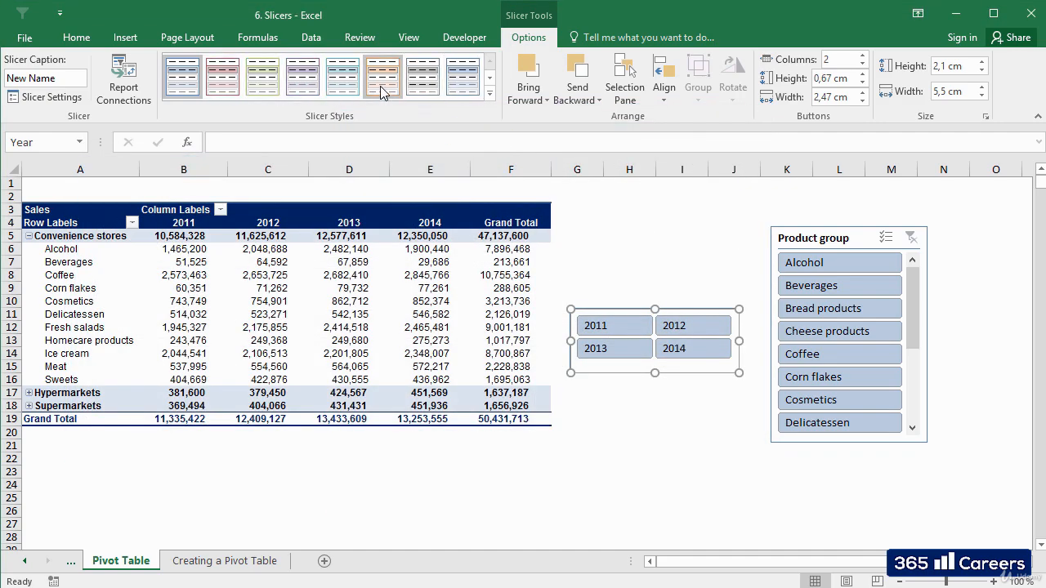
Try the light red style on the year slicer, and apply the dark red style in its place.
{"action": "left_click", "coordinate": [223, 77]}
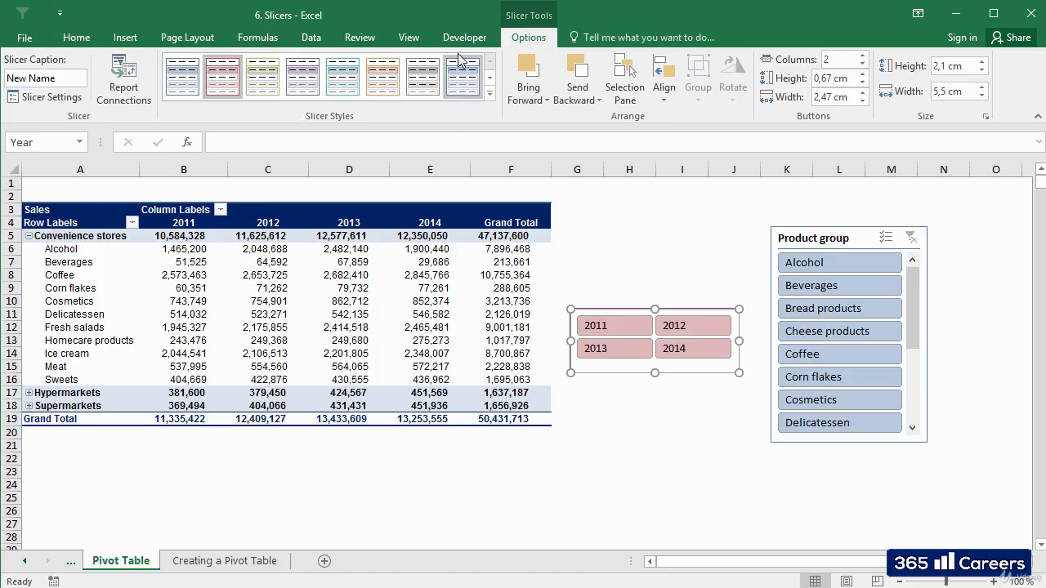
{"action": "left_click", "coordinate": [491, 77]}
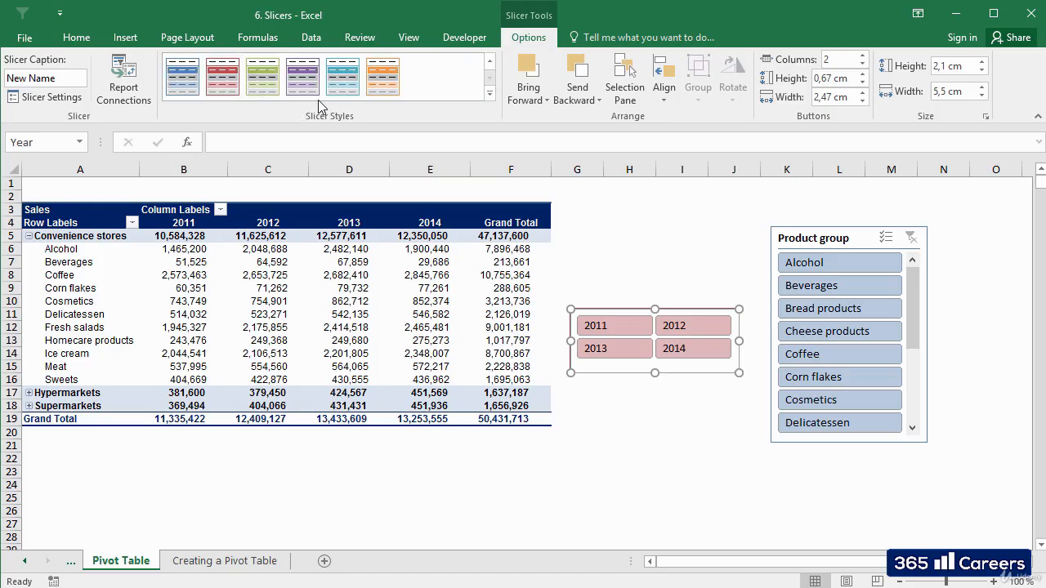
{"action": "left_click", "coordinate": [222, 77]}
{"action": "left_click", "coordinate": [654, 418]}
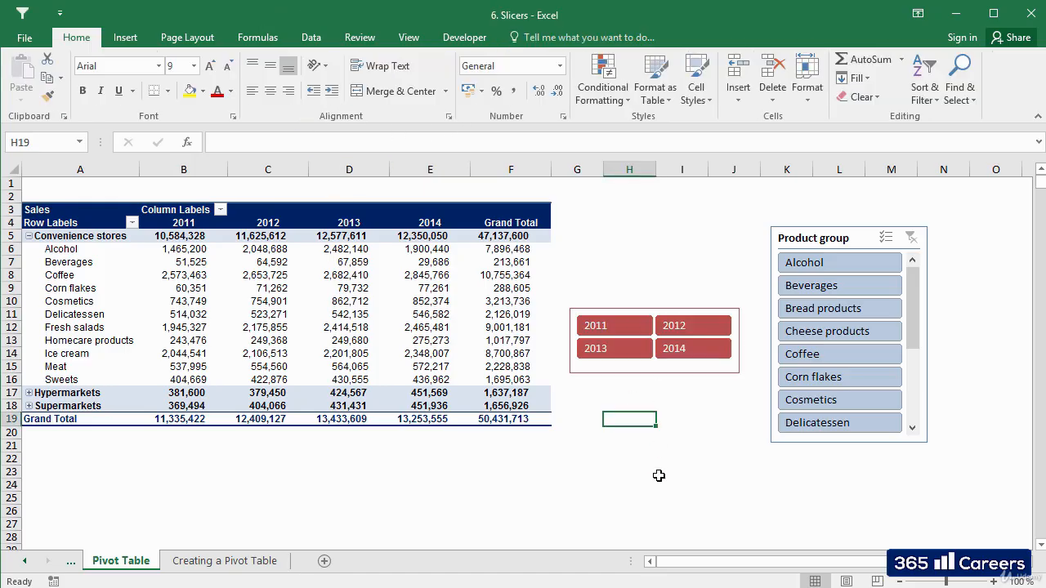
Exclude 2013 and 2012 with the year slicer so the pivot table is filtered to 2011 and 2014.
{"action": "left_click", "coordinate": [624, 368]}
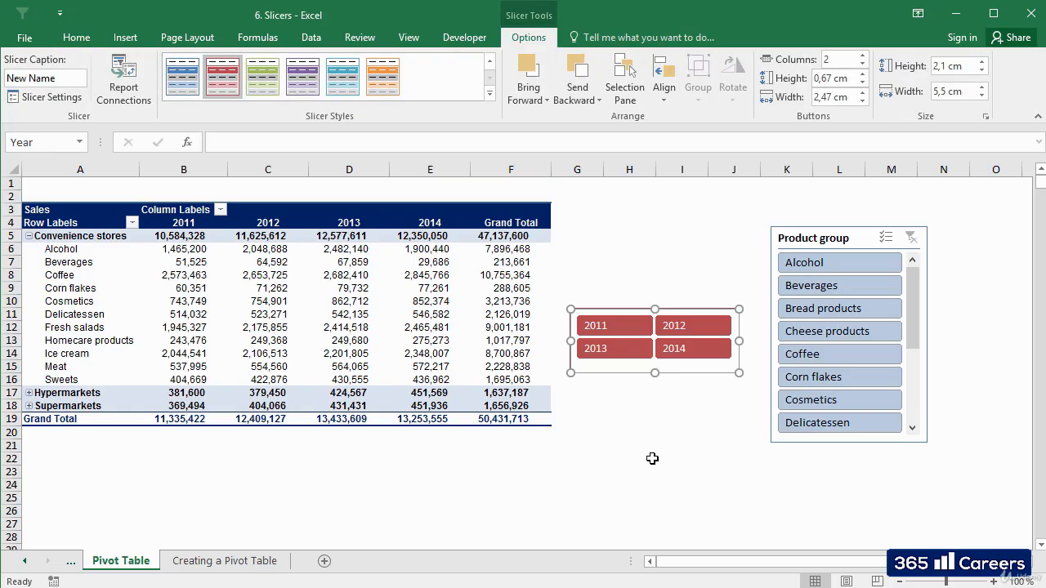
{"action": "left_click", "coordinate": [637, 351], "text": "ctrl"}
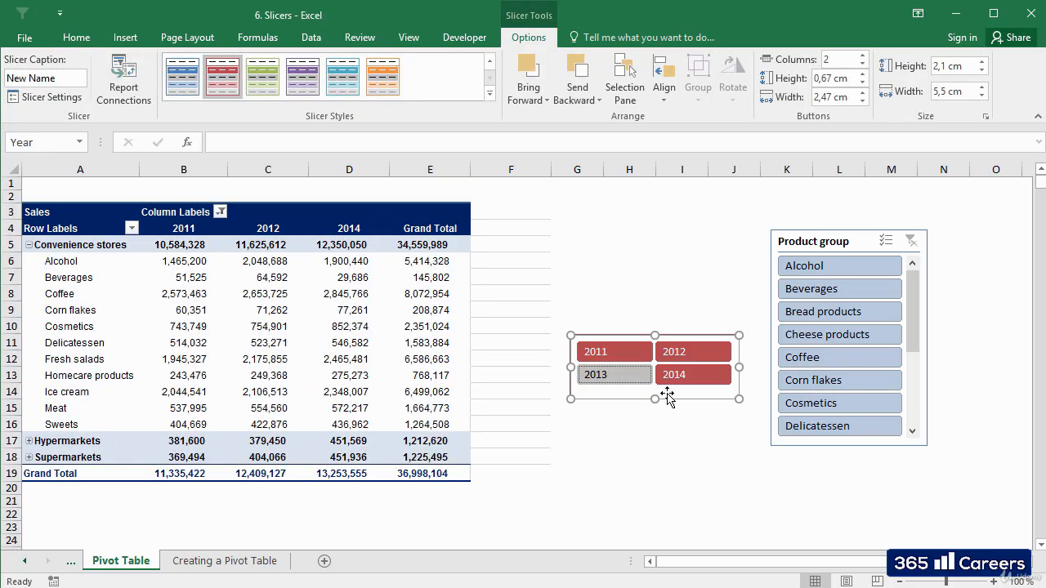
{"action": "left_click", "coordinate": [674, 356], "text": "ctrl"}
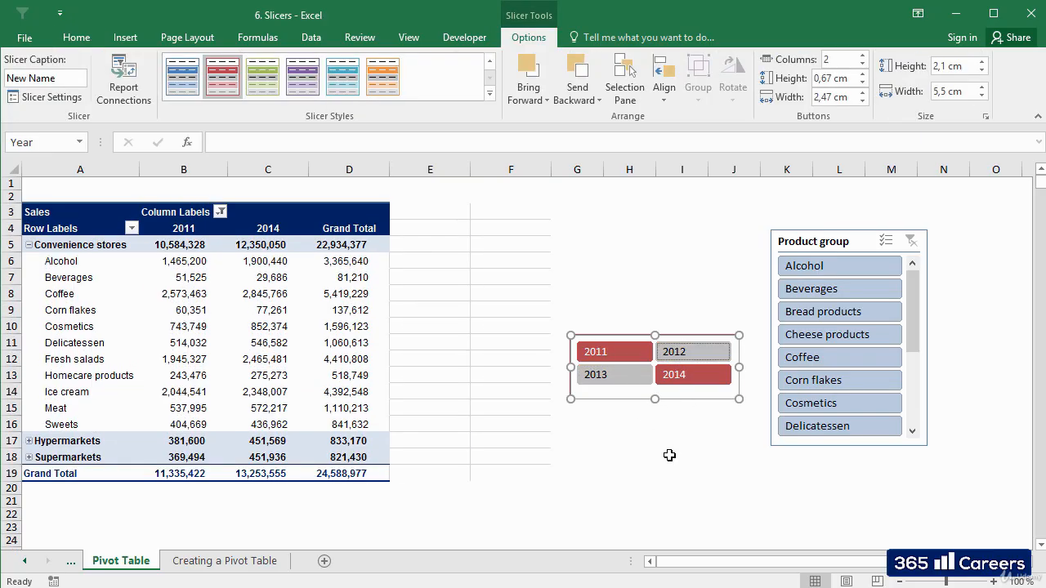